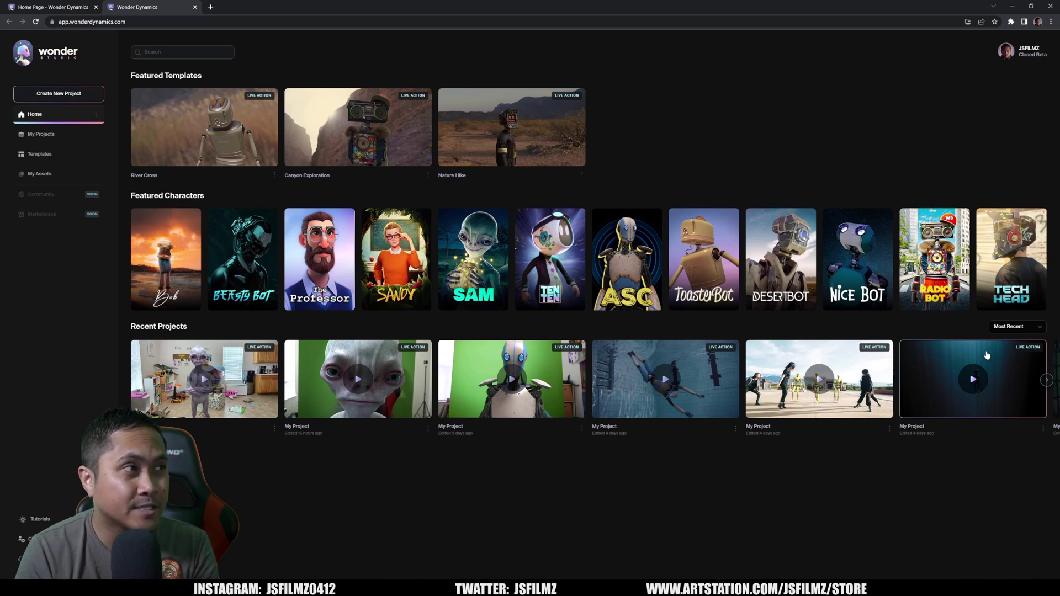
Step: Create a new Live Action project and load tuber.mp4 from the wonderstudio folder into the viewer
left_click(59, 94)
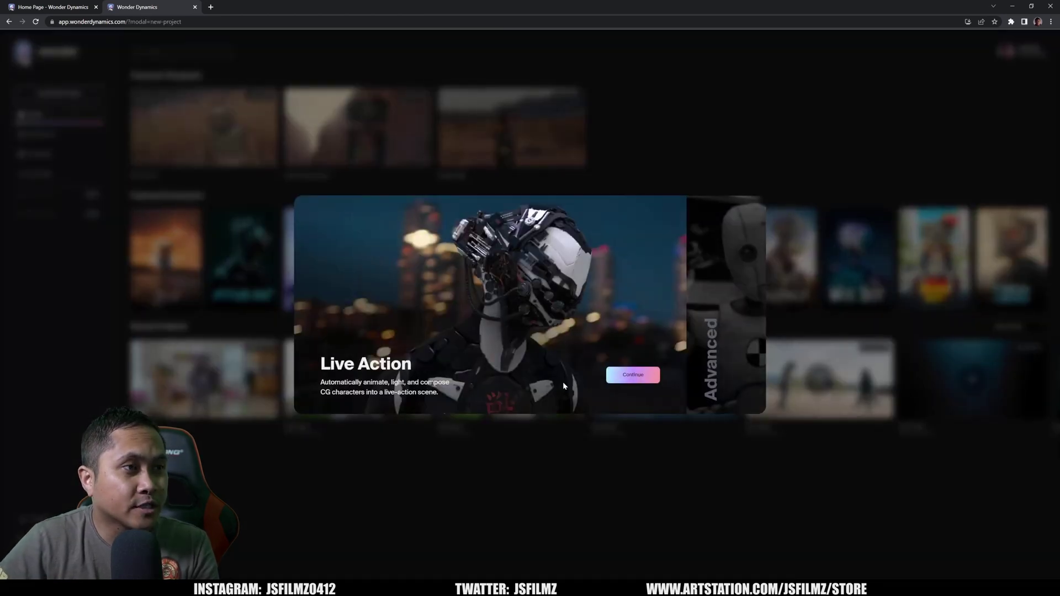
left_click(633, 375)
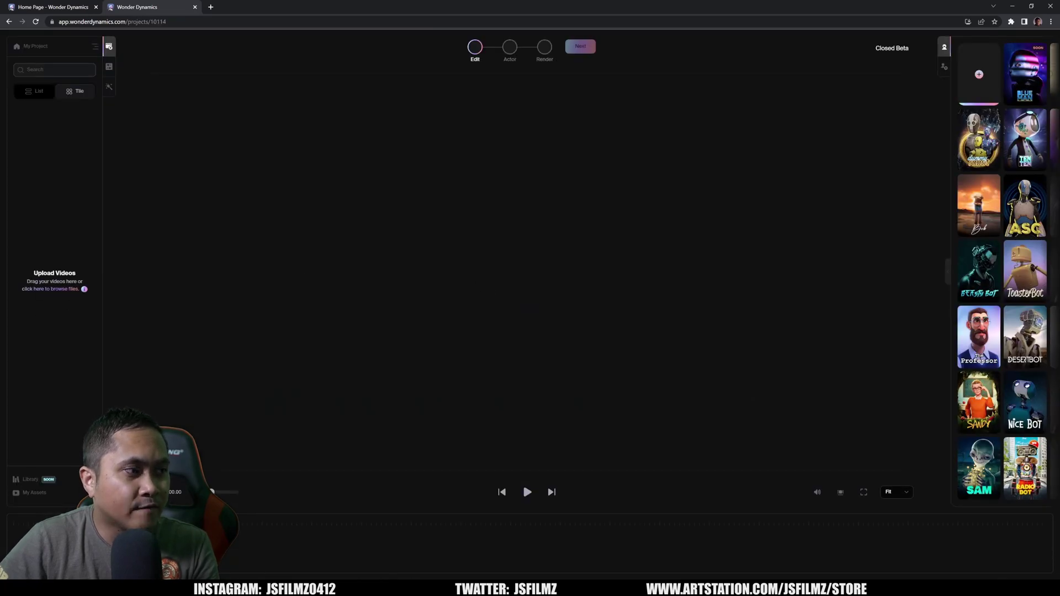
left_click(46, 290)
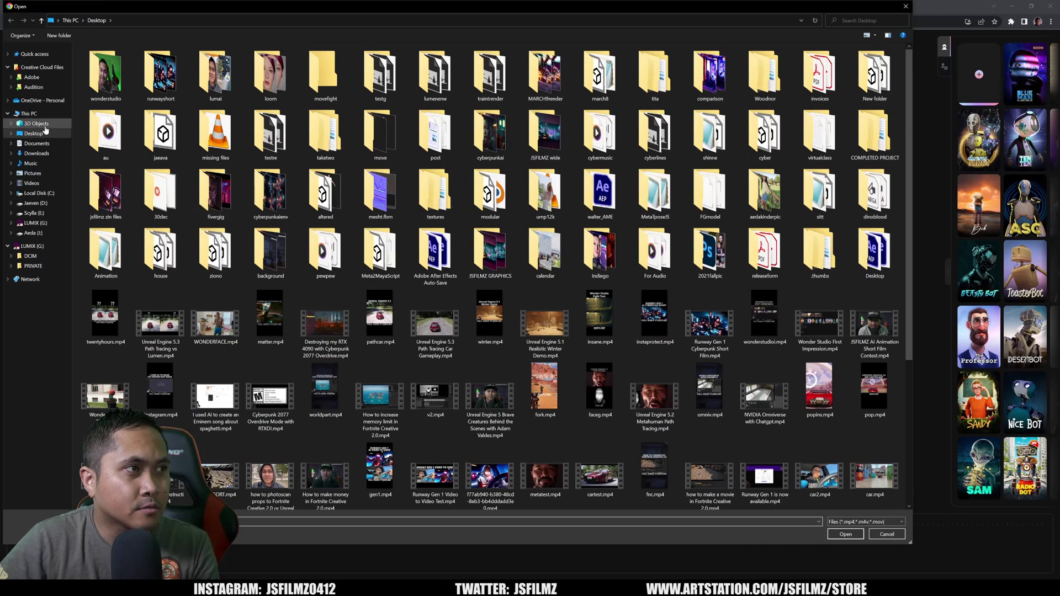
double_click(90, 65)
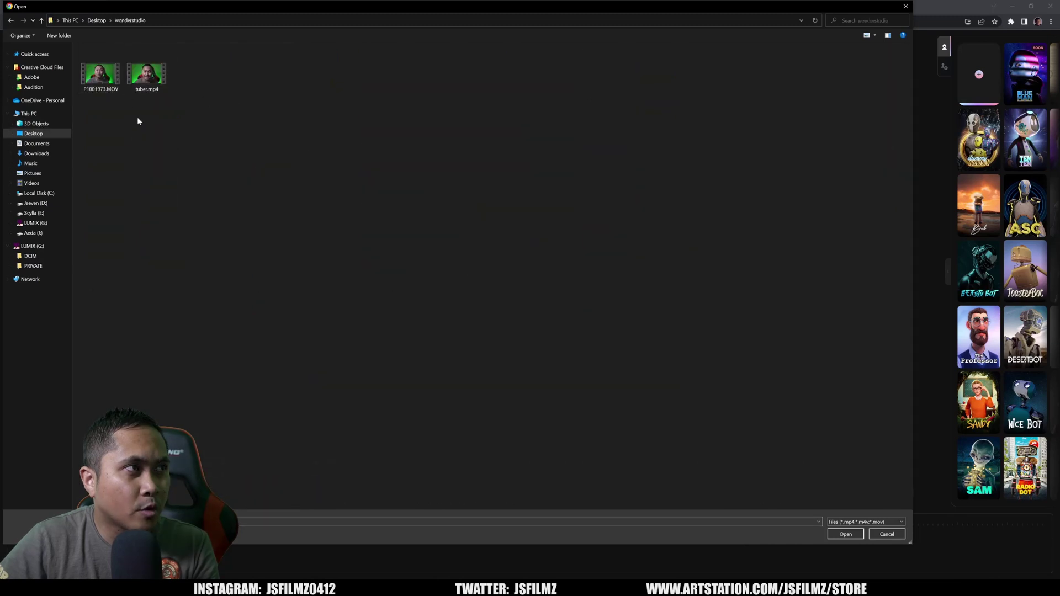
double_click(147, 74)
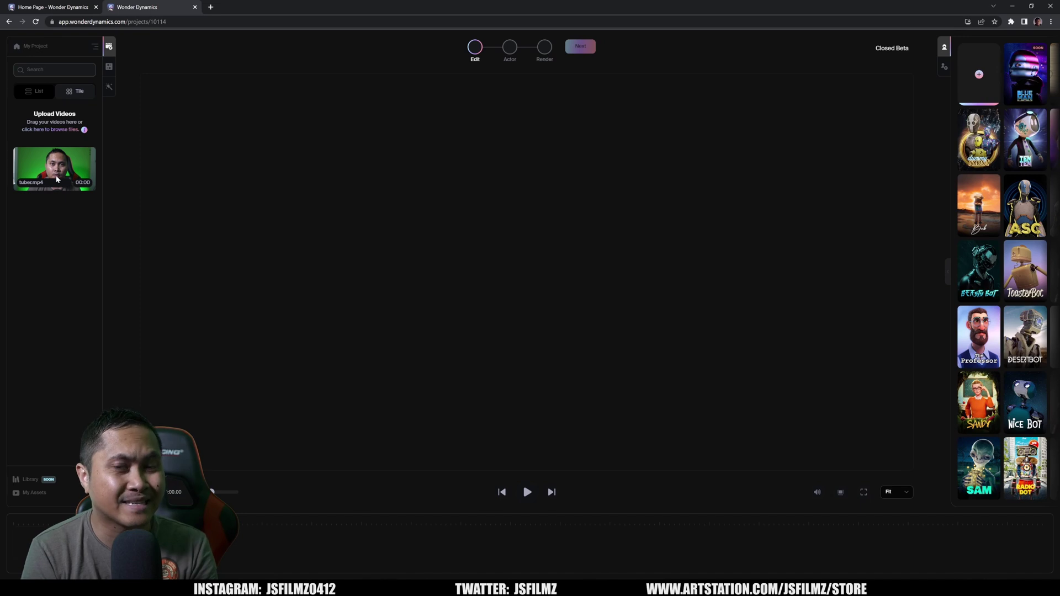
left_click_drag(56, 178, 339, 236)
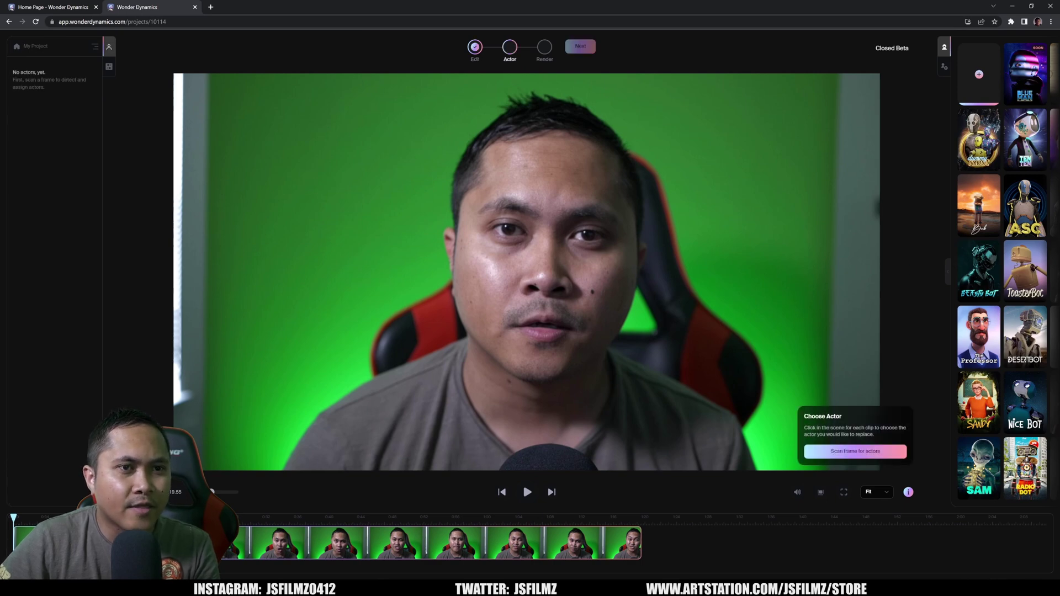
Step: Scan the frame for actors, then view SAM, The Professor, Blue Man, Bob and Sandy's details
left_click(861, 451)
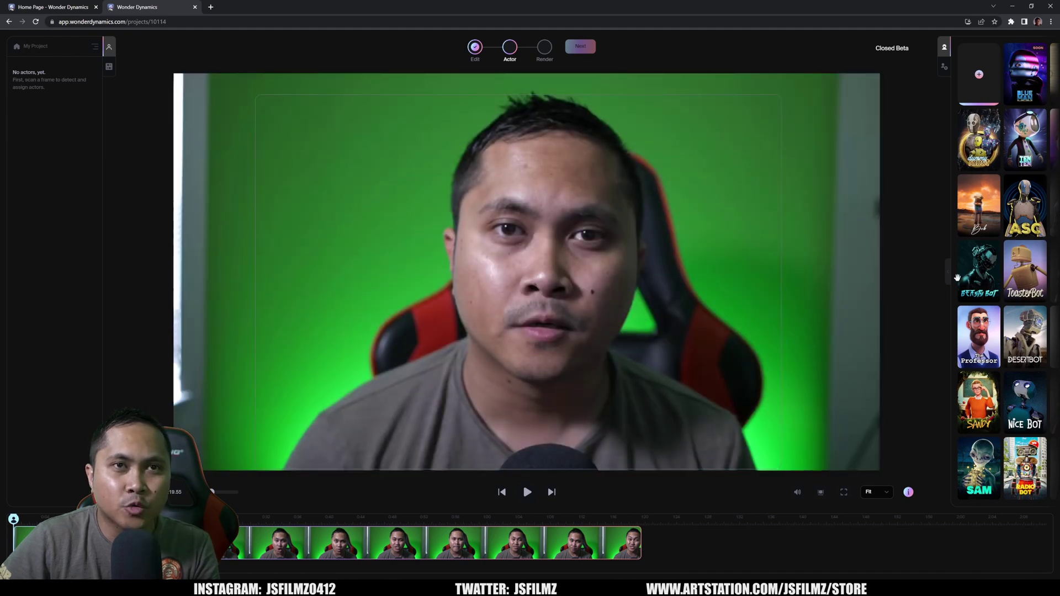
left_click(948, 280)
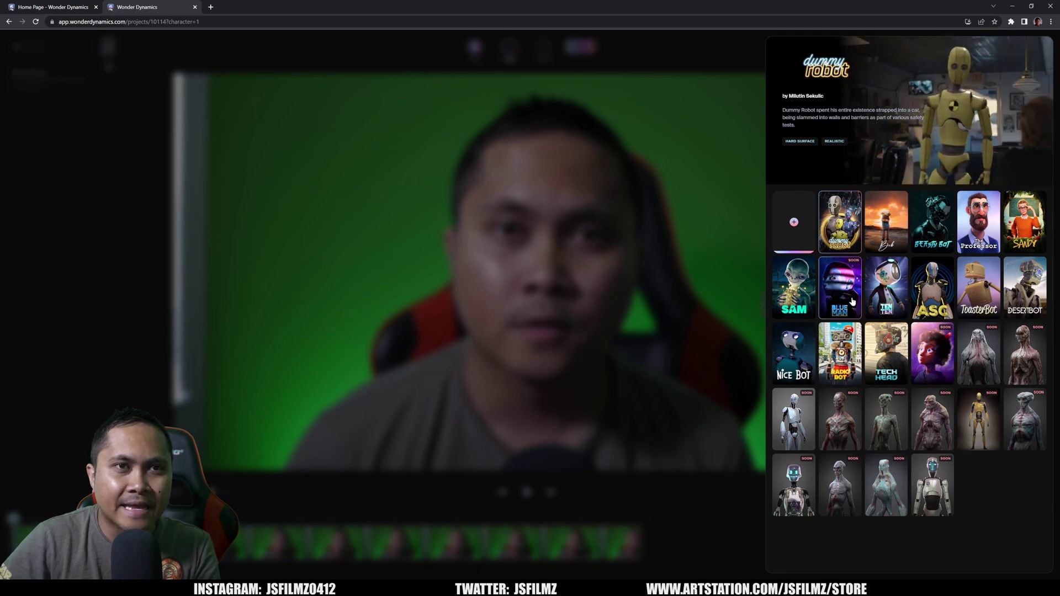
left_click(795, 297)
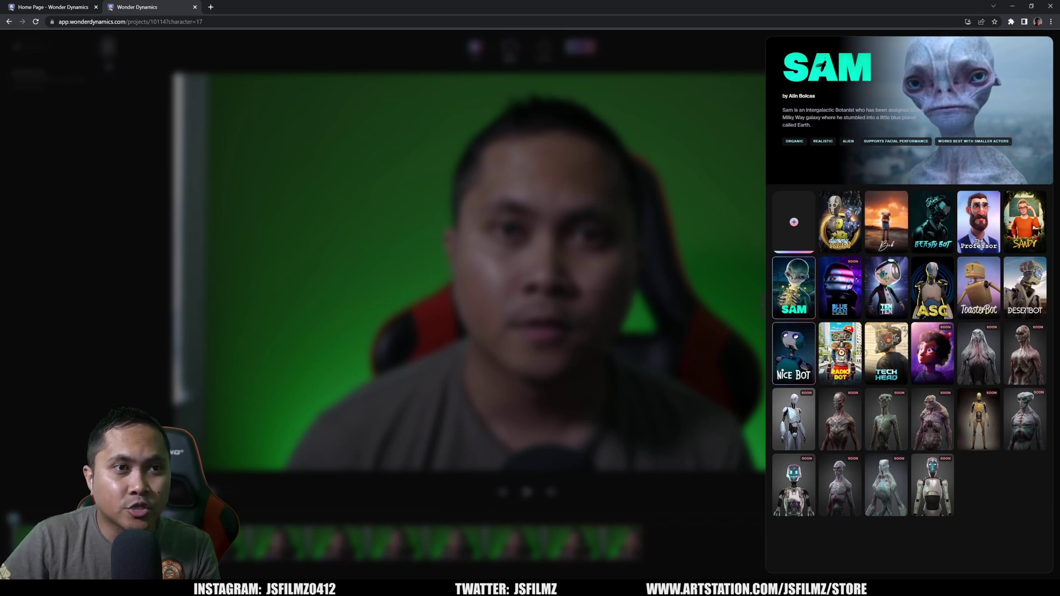
left_click(986, 226)
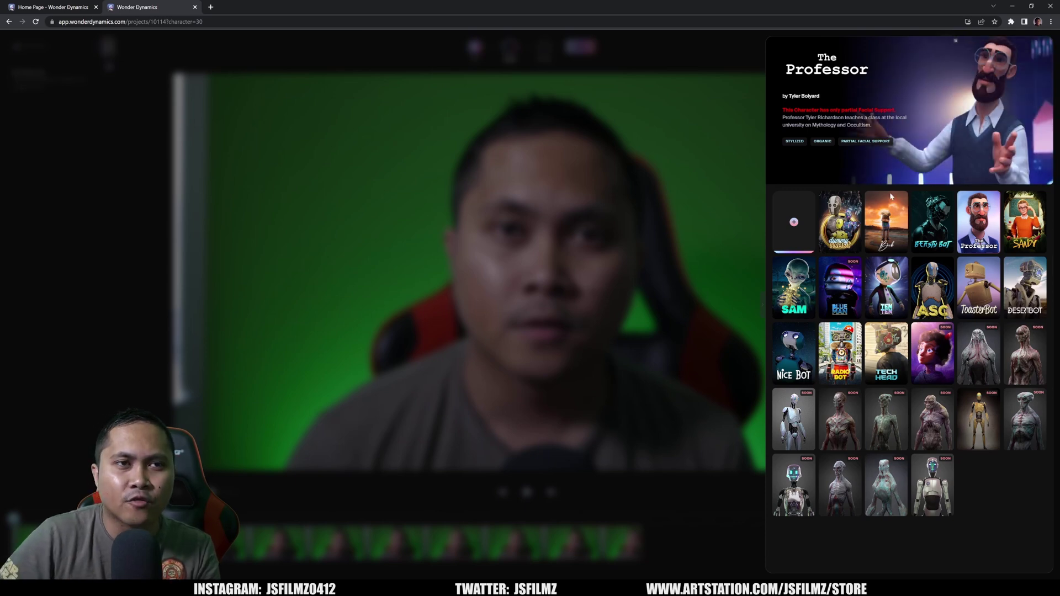
left_click(849, 280)
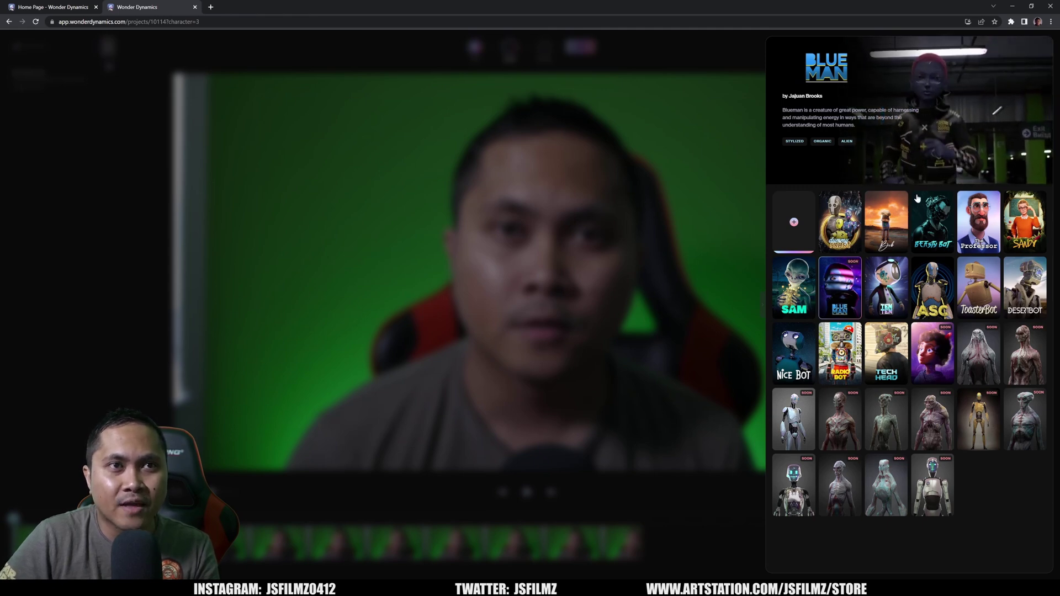
left_click(886, 232)
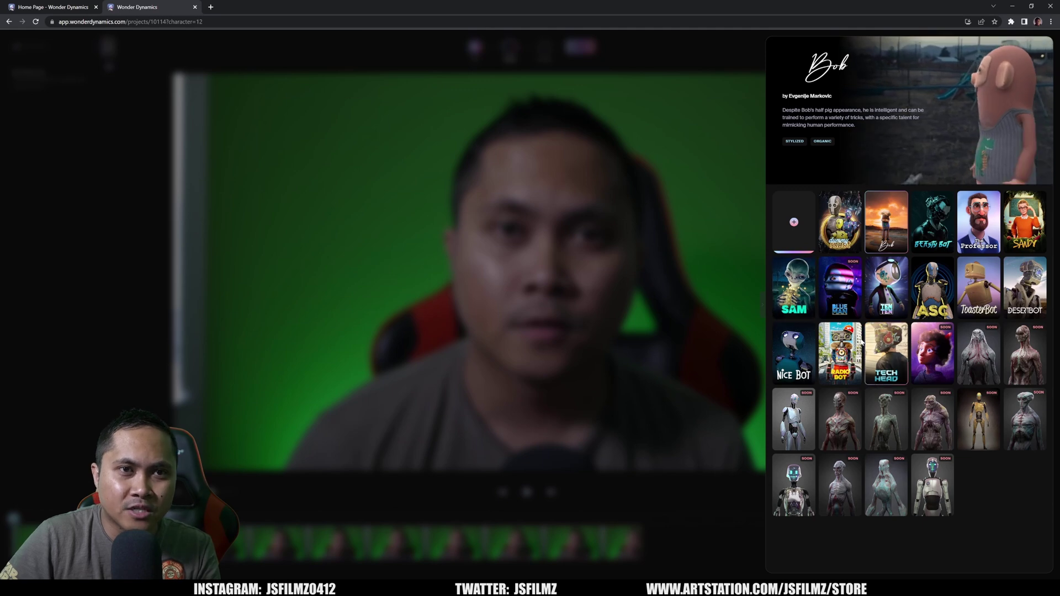
left_click(1031, 232)
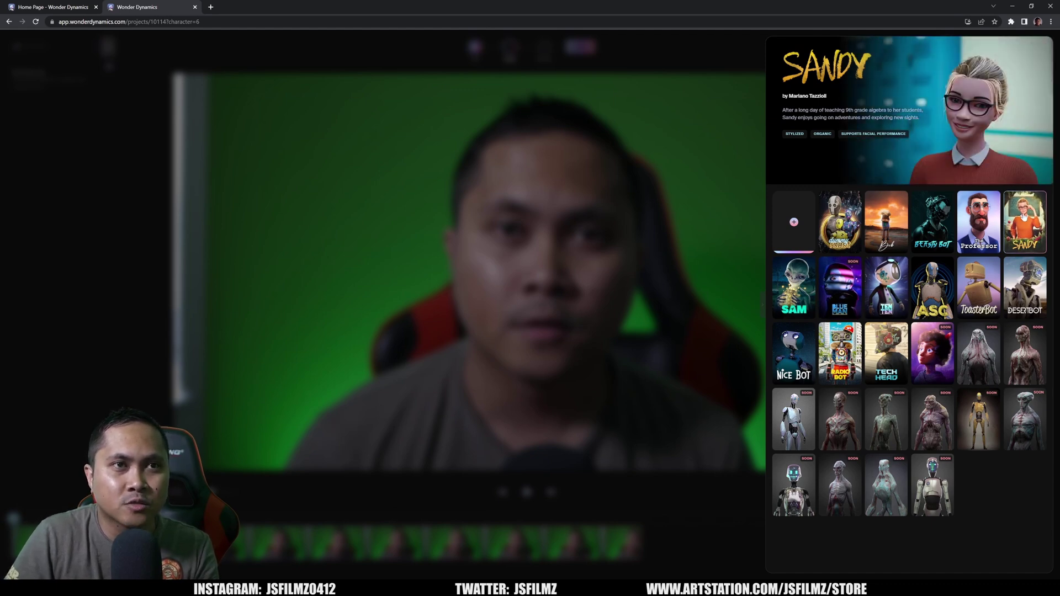
Step: Assign Sandy to the actor in the clip and start processing at 1080p
left_click(764, 305)
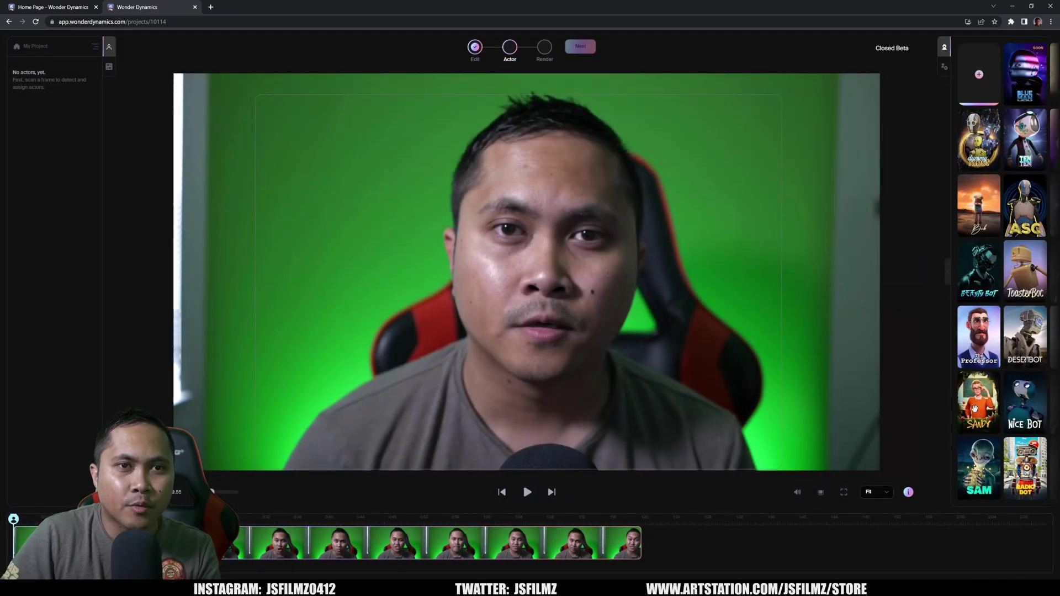
left_click_drag(975, 408, 562, 286)
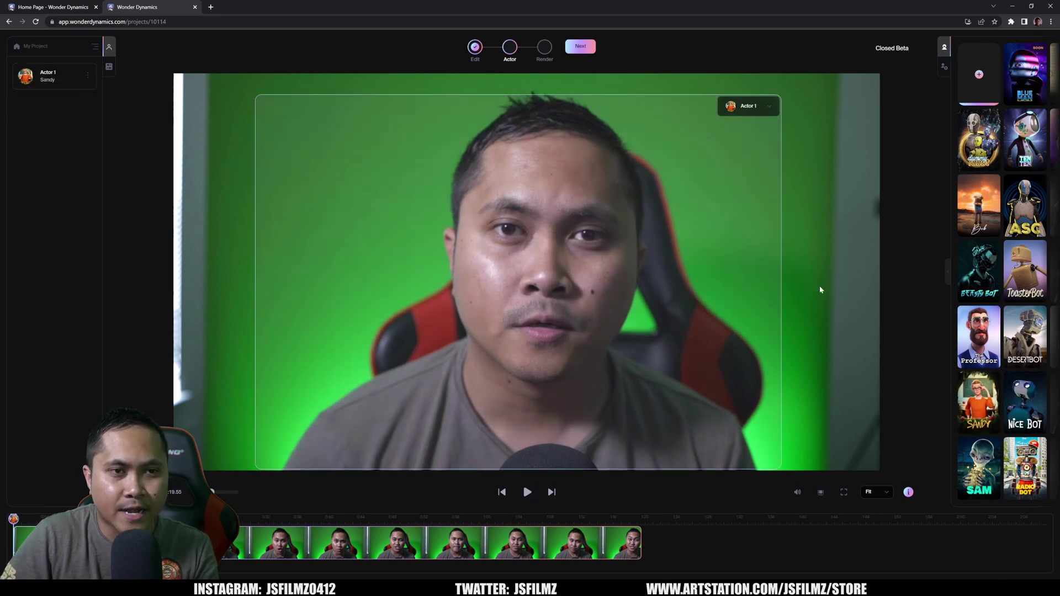
left_click(580, 46)
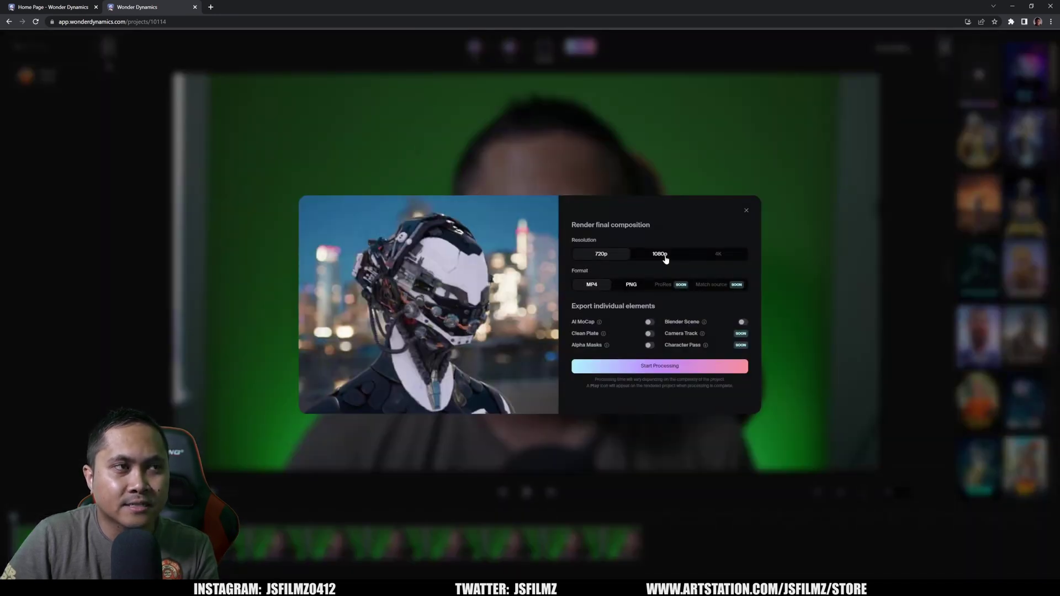
left_click(660, 255)
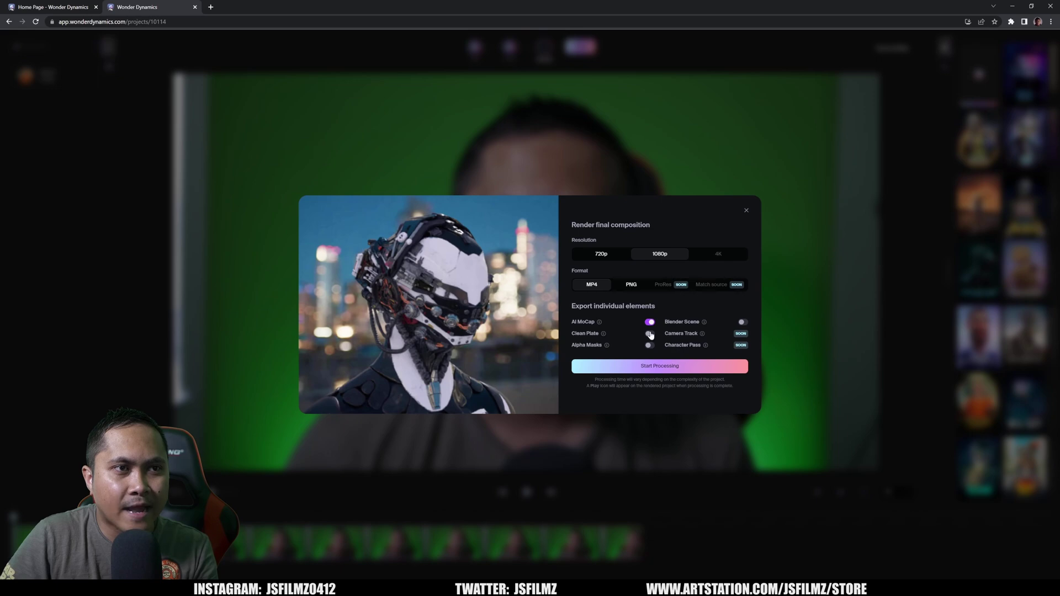
left_click(669, 367)
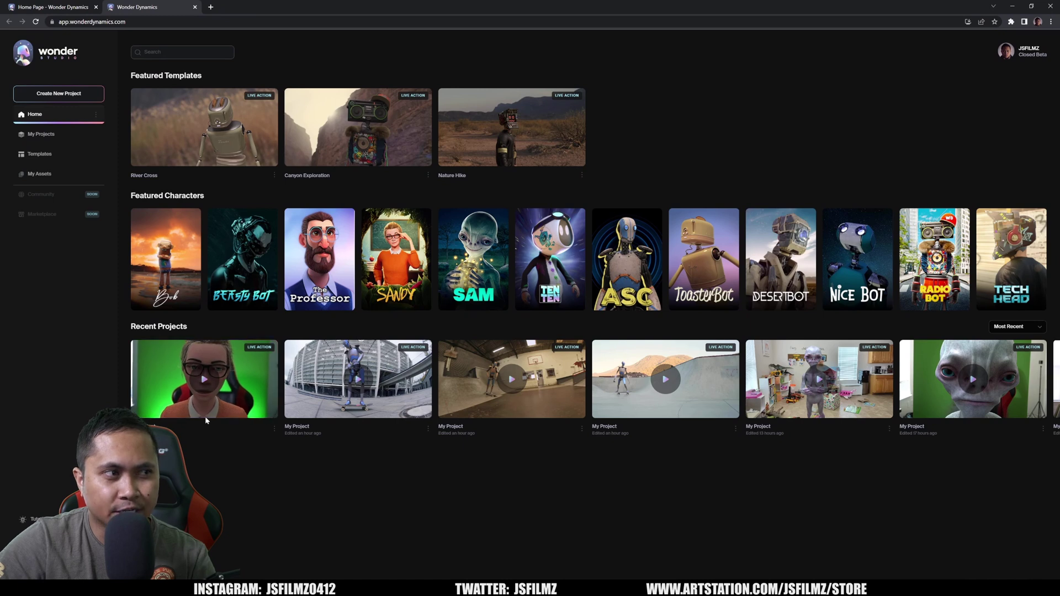
Step: Open the newest Recent Projects render and play the Sandy video to the end
left_click(218, 402)
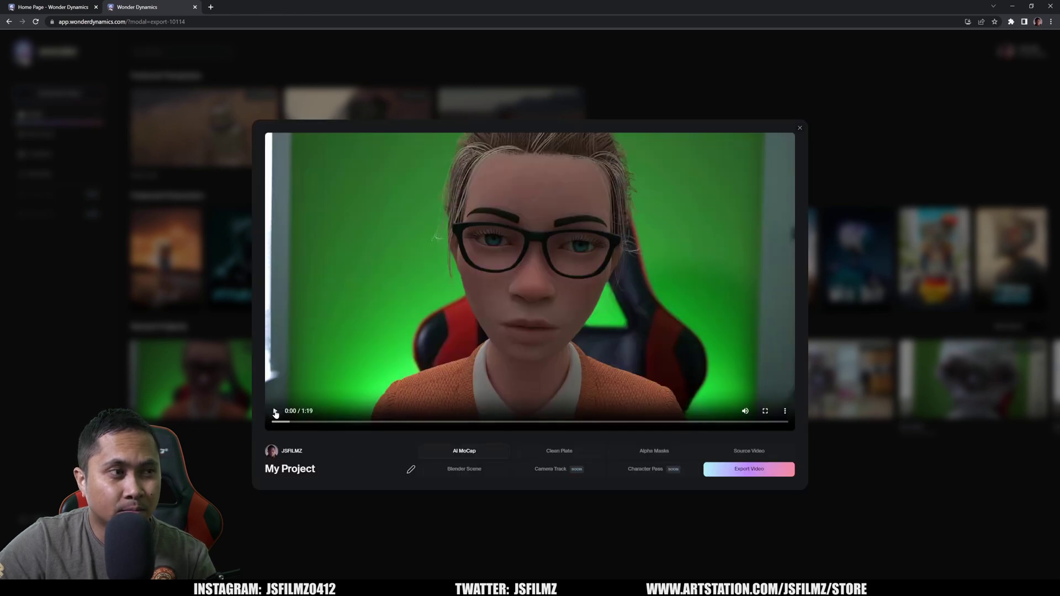
left_click(275, 412)
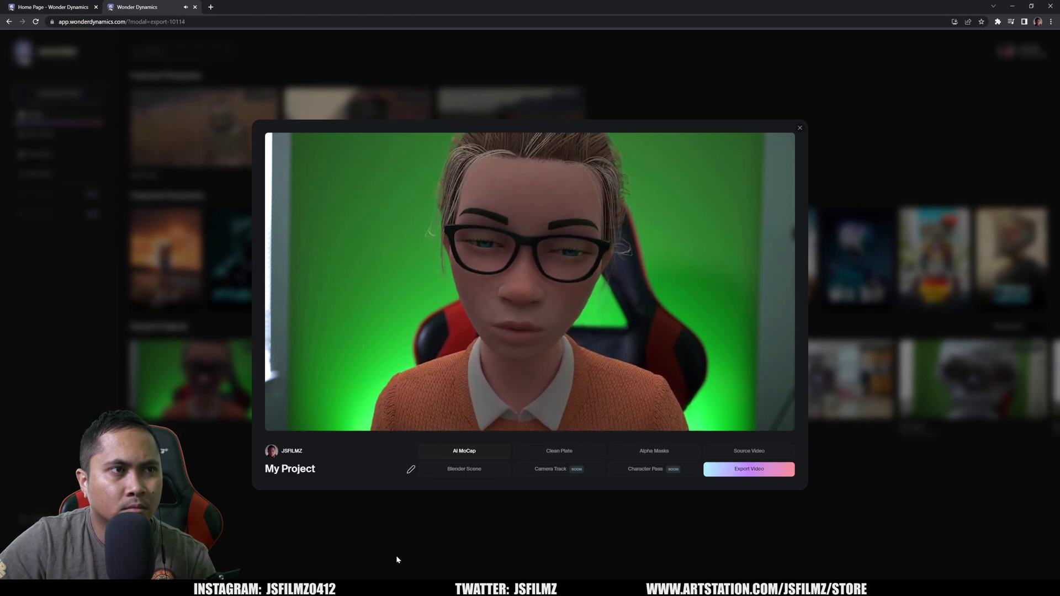
mouse_move(317, 409)
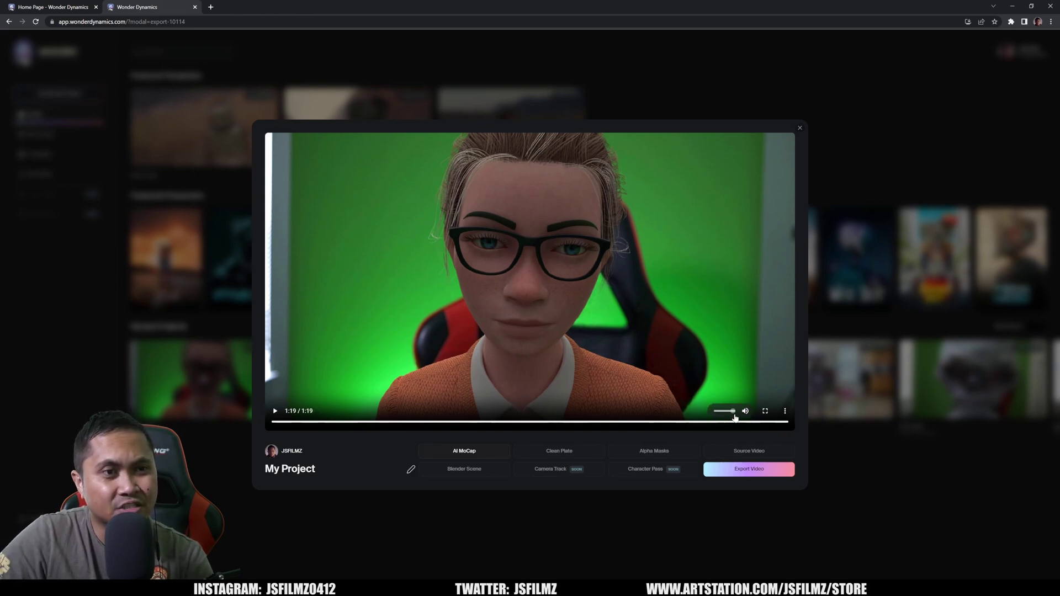
Step: Lower the playback volume on the finished Sandy render
left_click(727, 412)
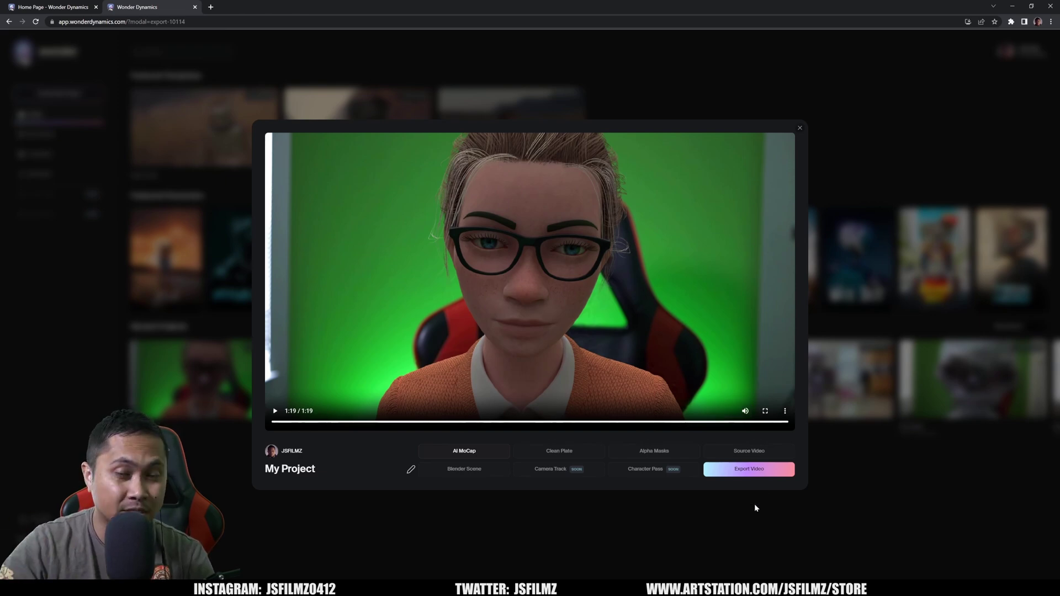
Step: Open the green-screen alien render and play it
left_click(661, 539)
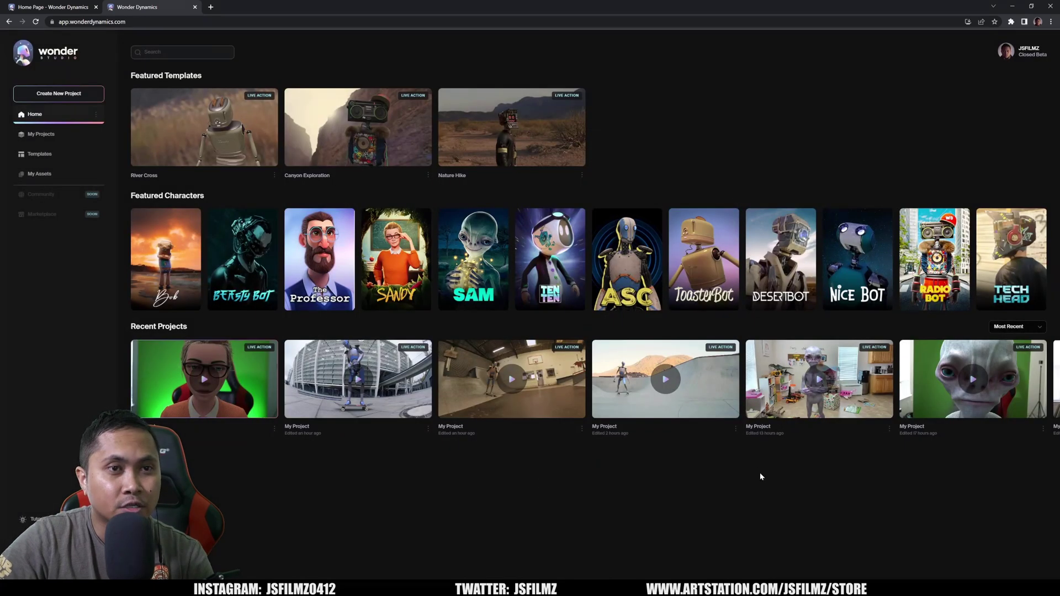
left_click(973, 385)
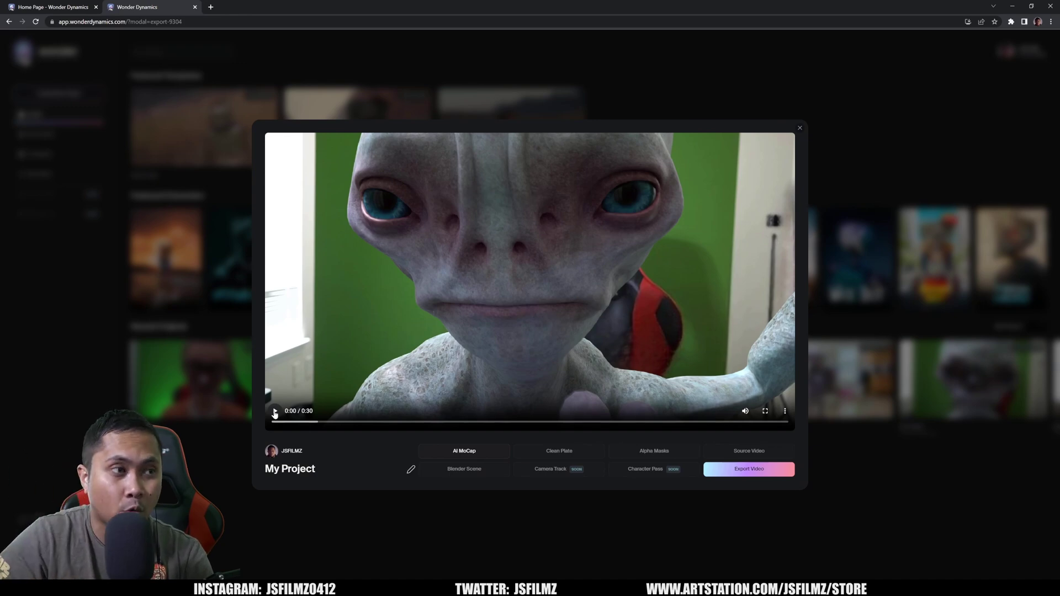
left_click(275, 412)
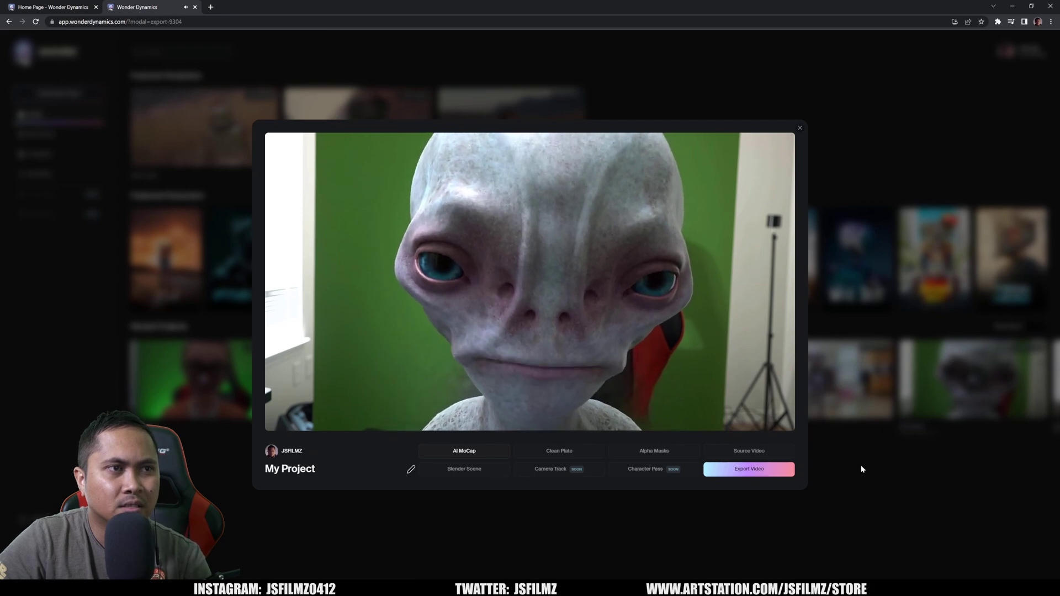
Step: Scrub the alien render to 0:08, 0:09, 0:11 and 0:15, then open the playroom render
mouse_move(402, 437)
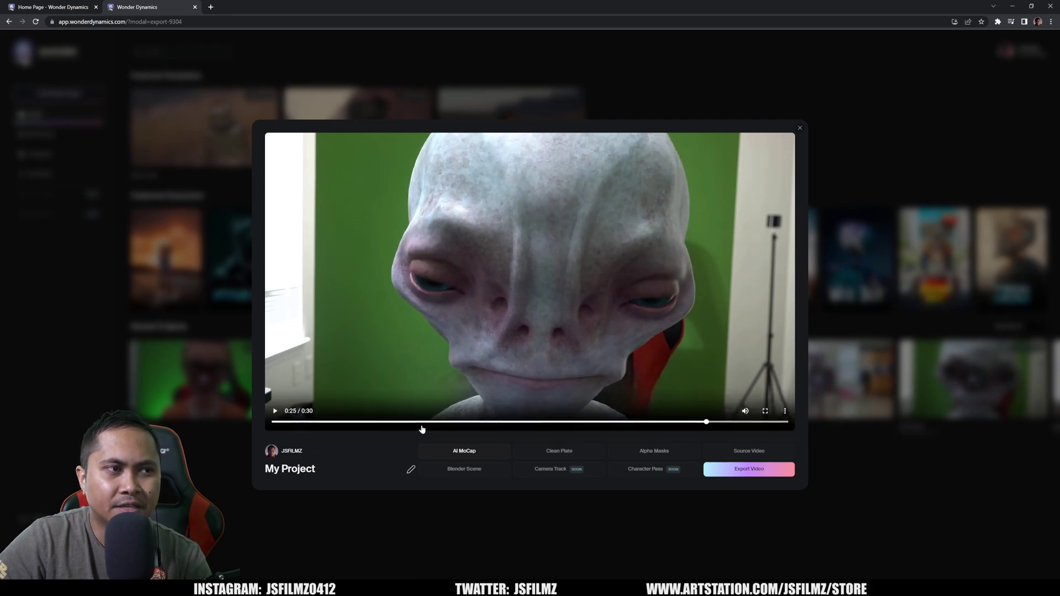
left_click(423, 426)
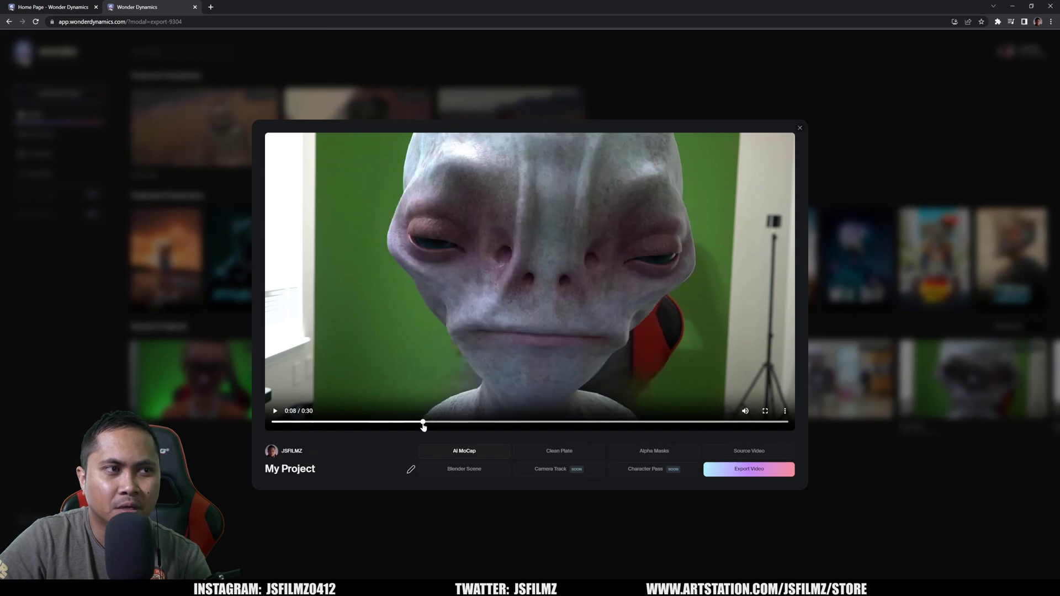
left_click_drag(422, 425, 430, 423)
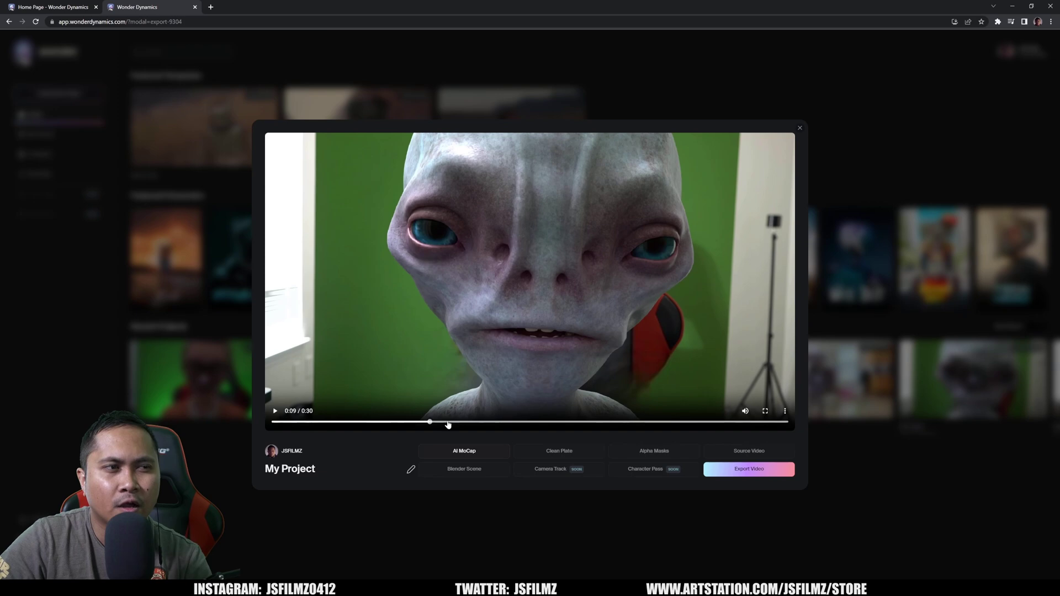
left_click(447, 423)
left_click(469, 423)
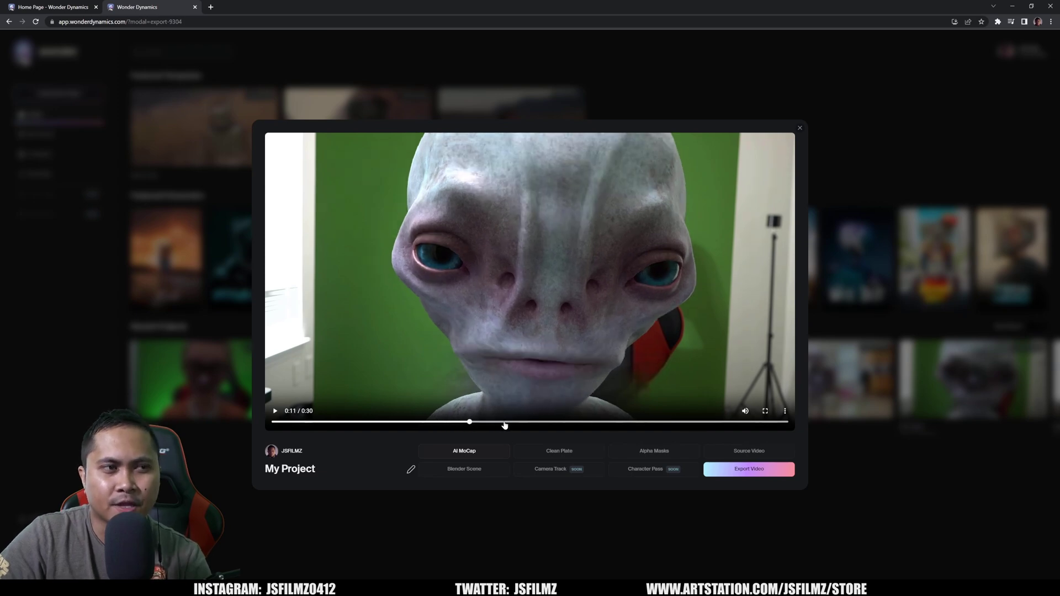
left_click(528, 424)
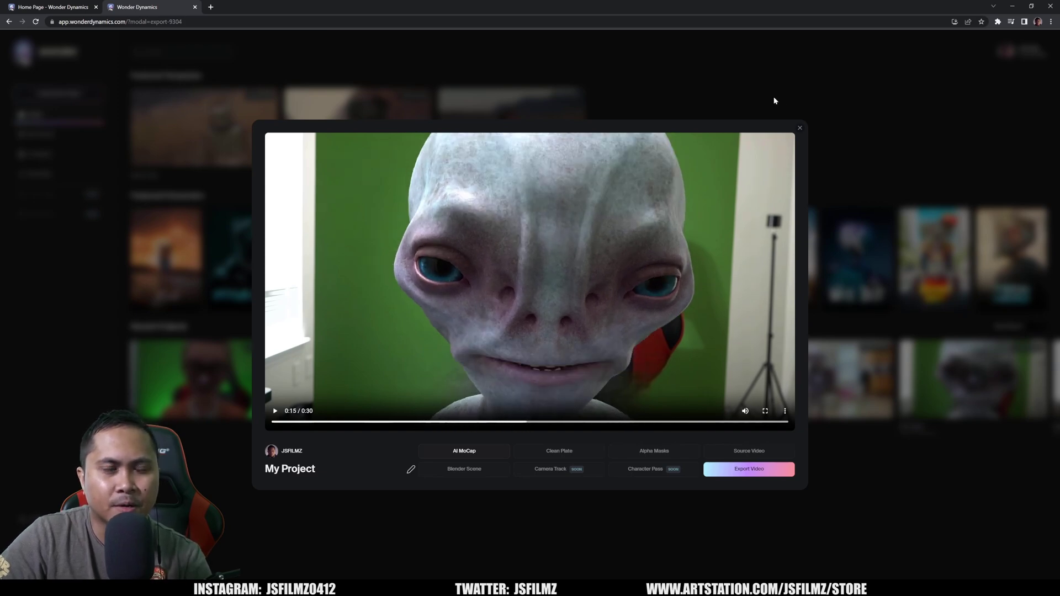
left_click(799, 129)
left_click(761, 369)
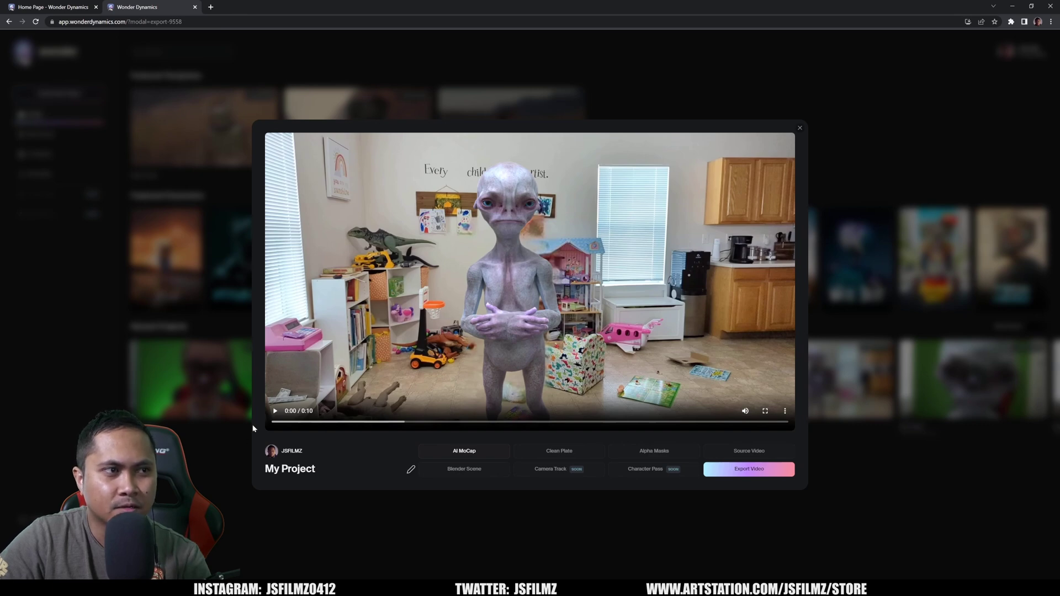
Step: Play the playroom render, replay from about 0:05, pause near 0:09, then close it
left_click(275, 411)
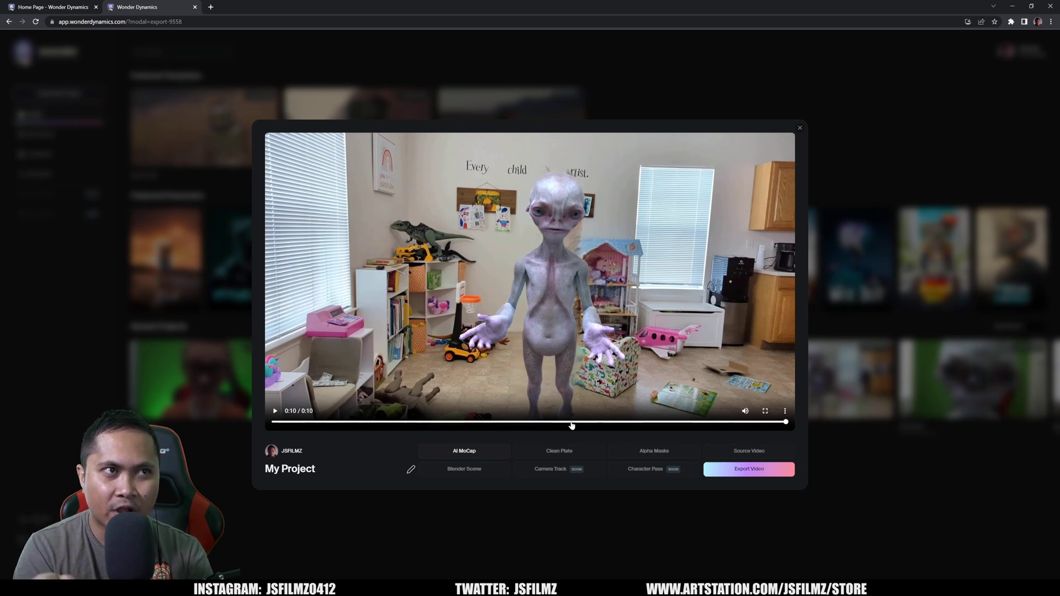
left_click(546, 423)
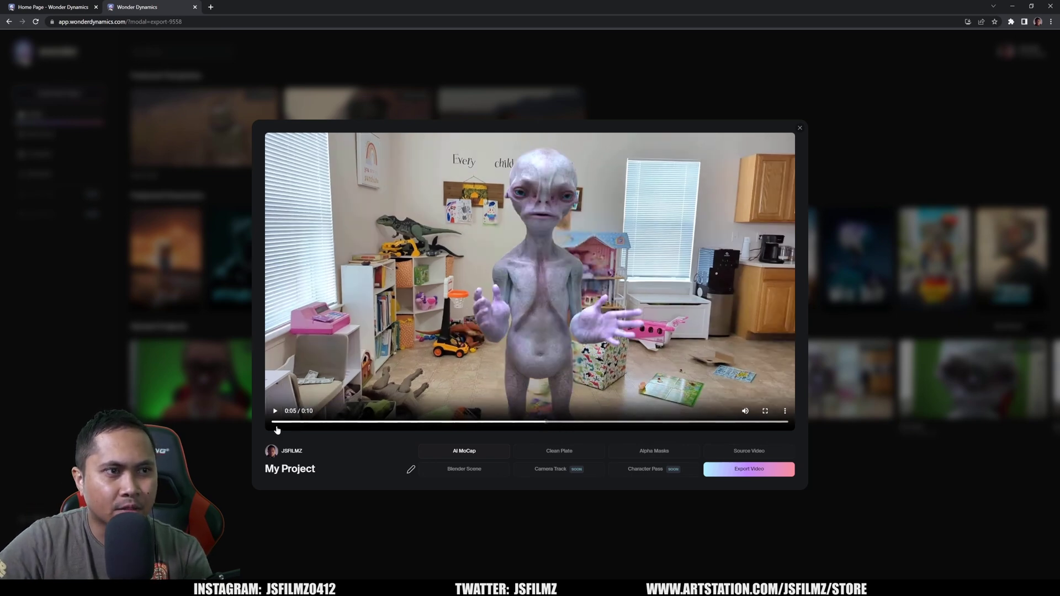
left_click(275, 412)
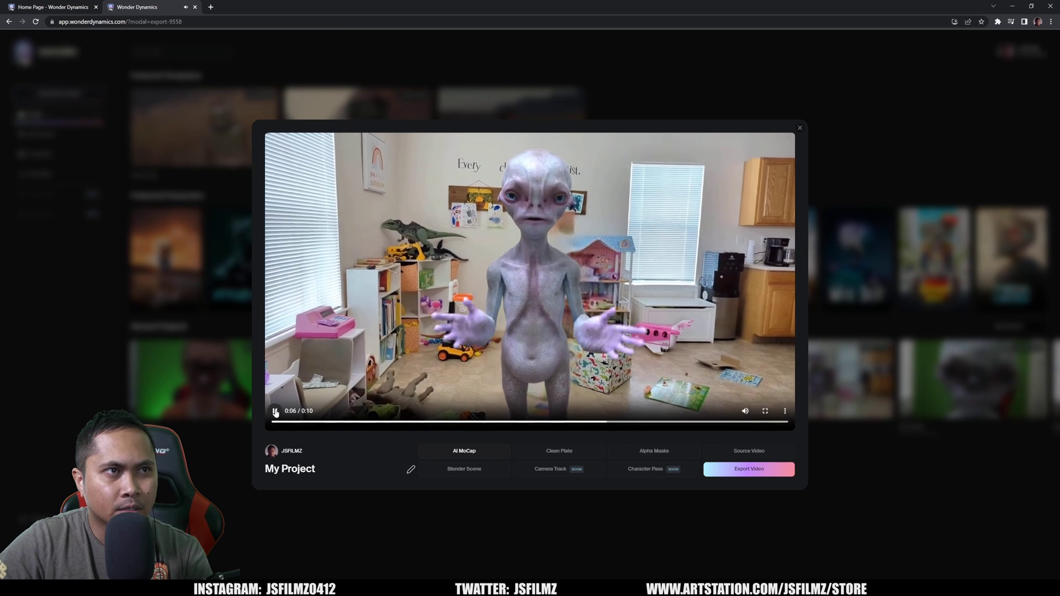
left_click(275, 412)
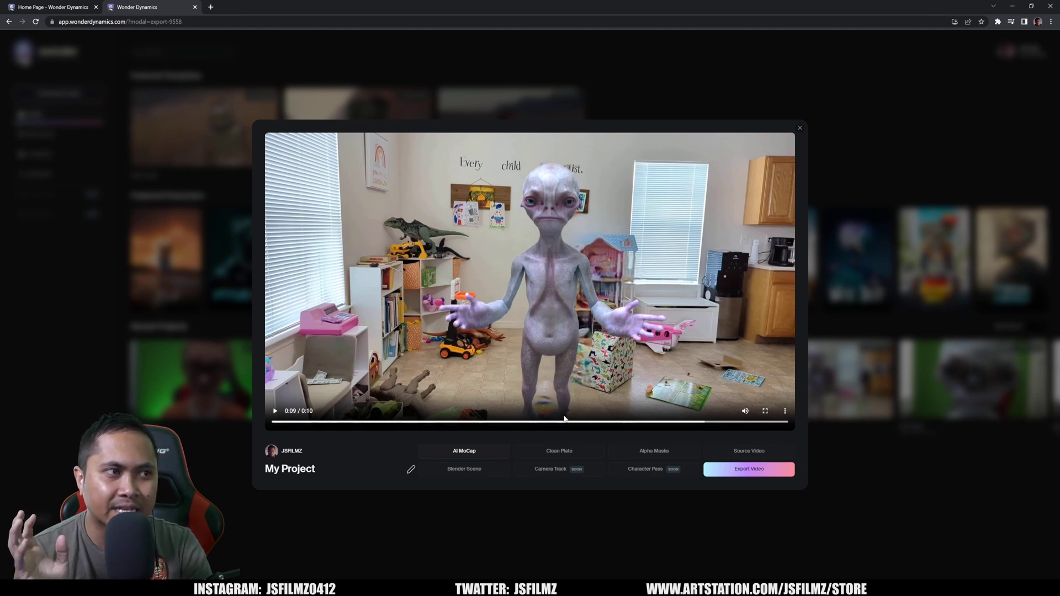
left_click(874, 470)
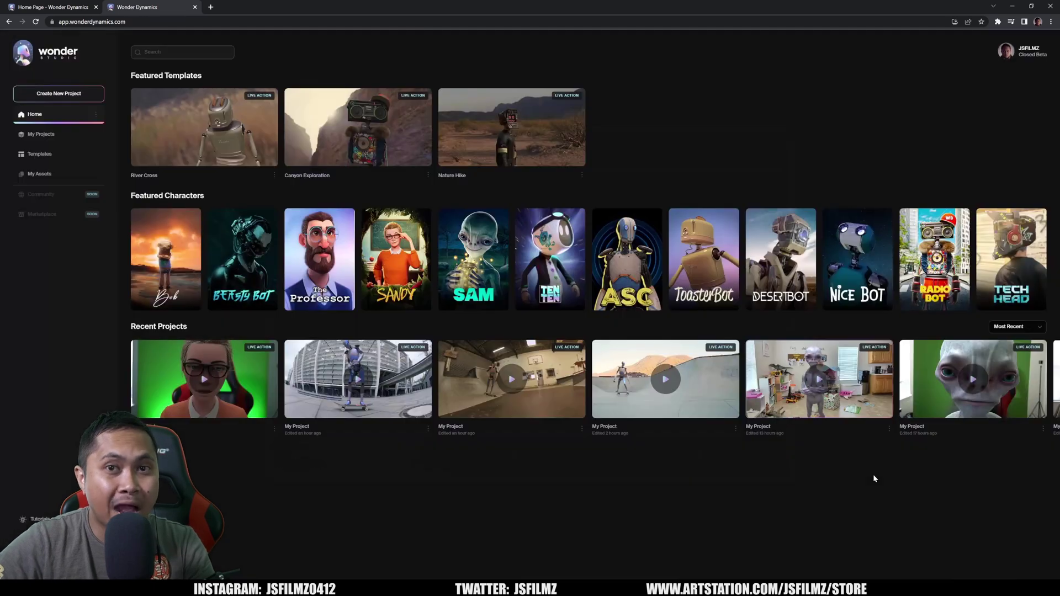
Step: Visit Templates and My Projects, return home, and create a new Live Action project
left_click(41, 155)
left_click(44, 135)
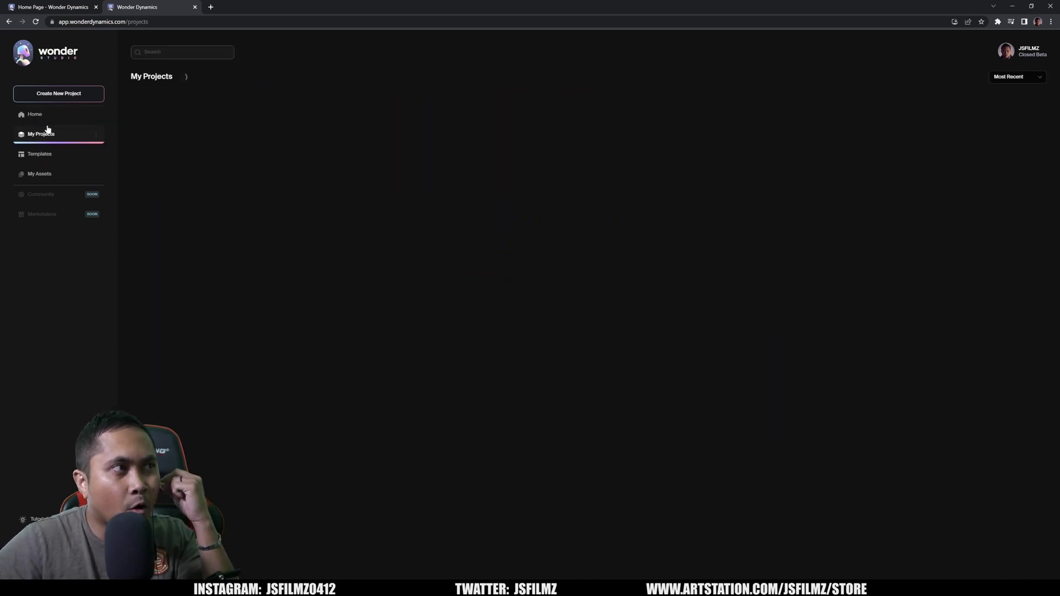
left_click(34, 114)
left_click(59, 94)
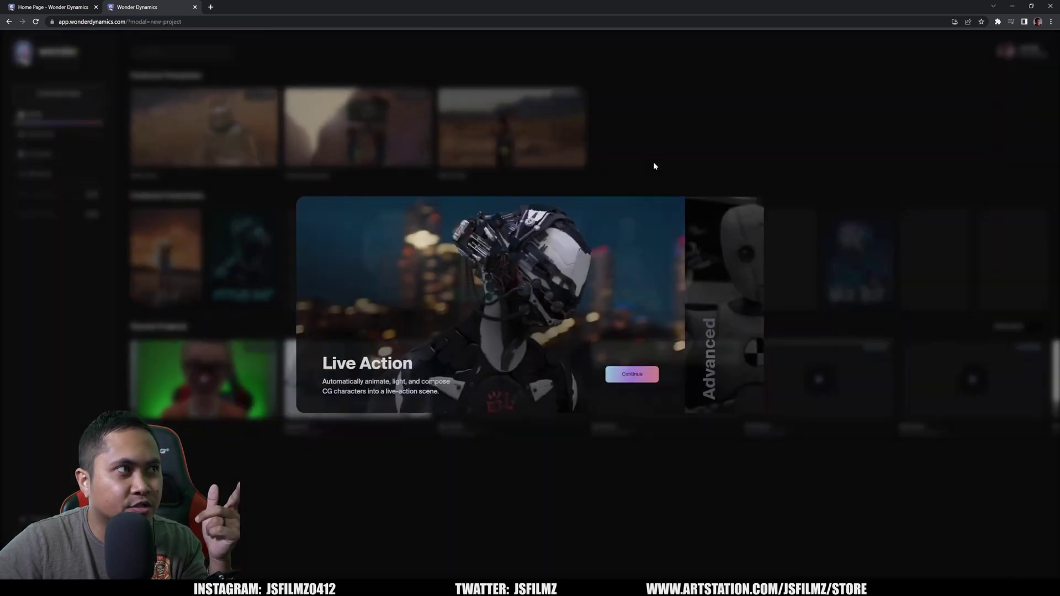
left_click(632, 375)
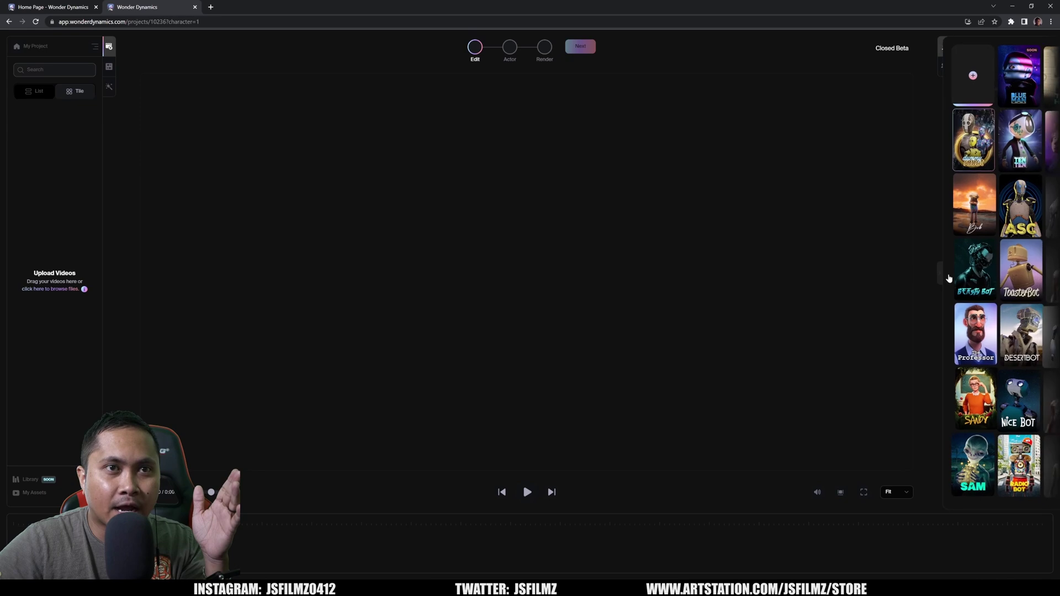
Step: Preview several Coming Soon creatures and the green alien in the expanded character library
left_click(949, 278)
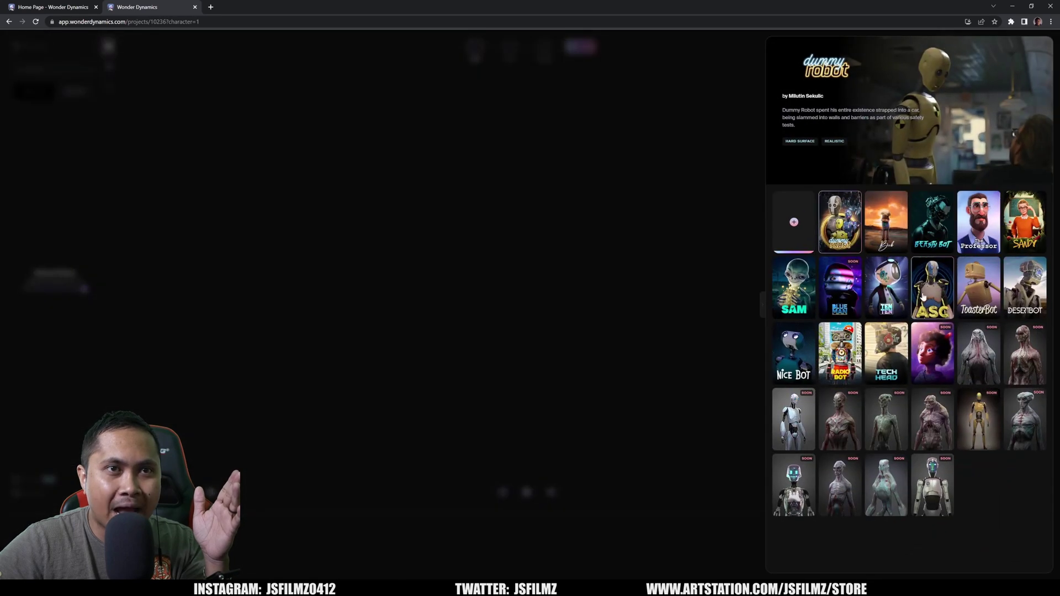
left_click(1030, 365)
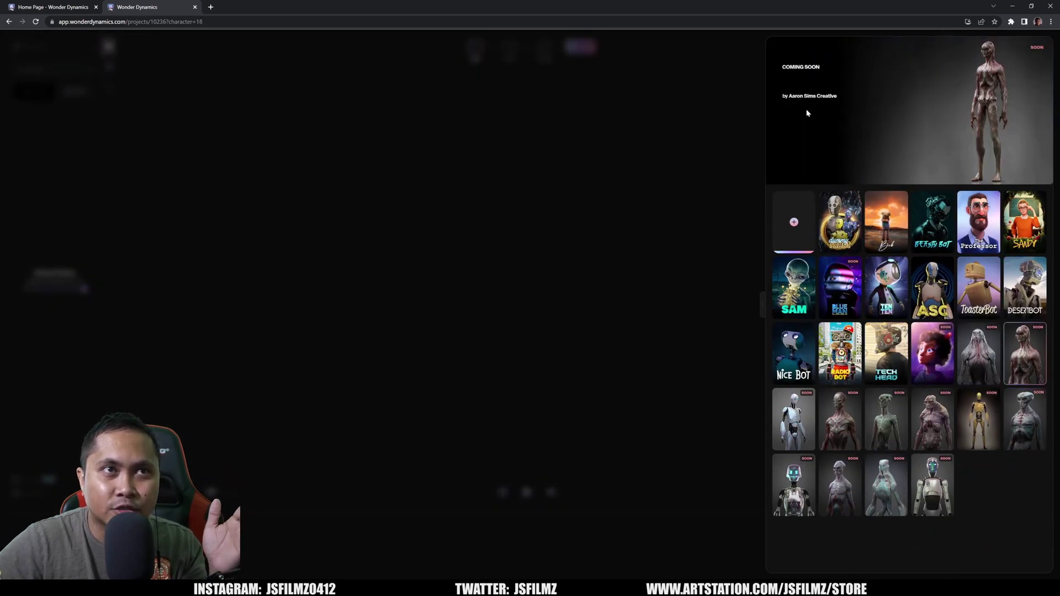
left_click(886, 426)
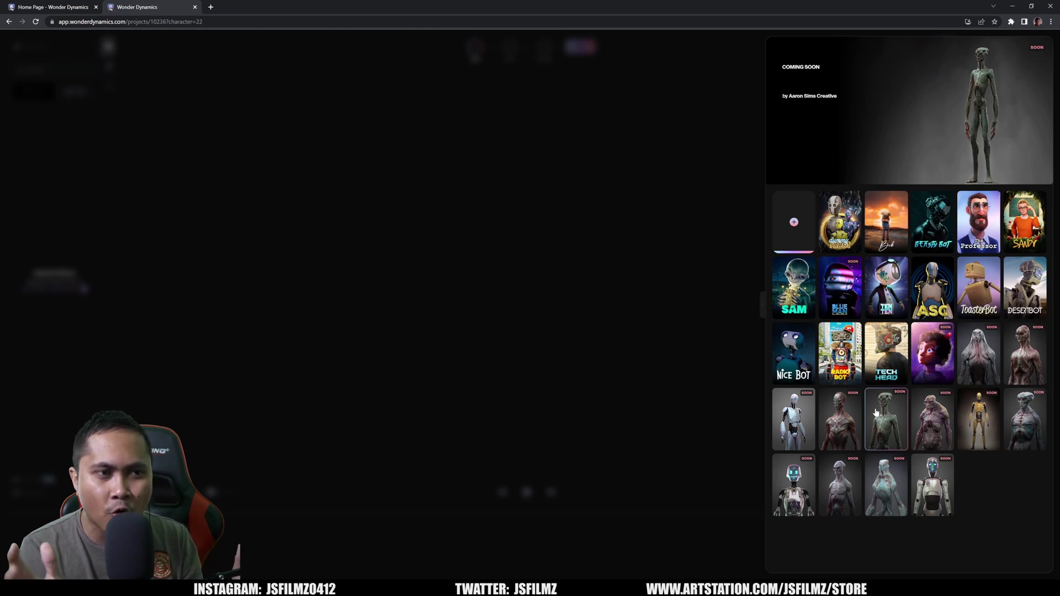
left_click(852, 490)
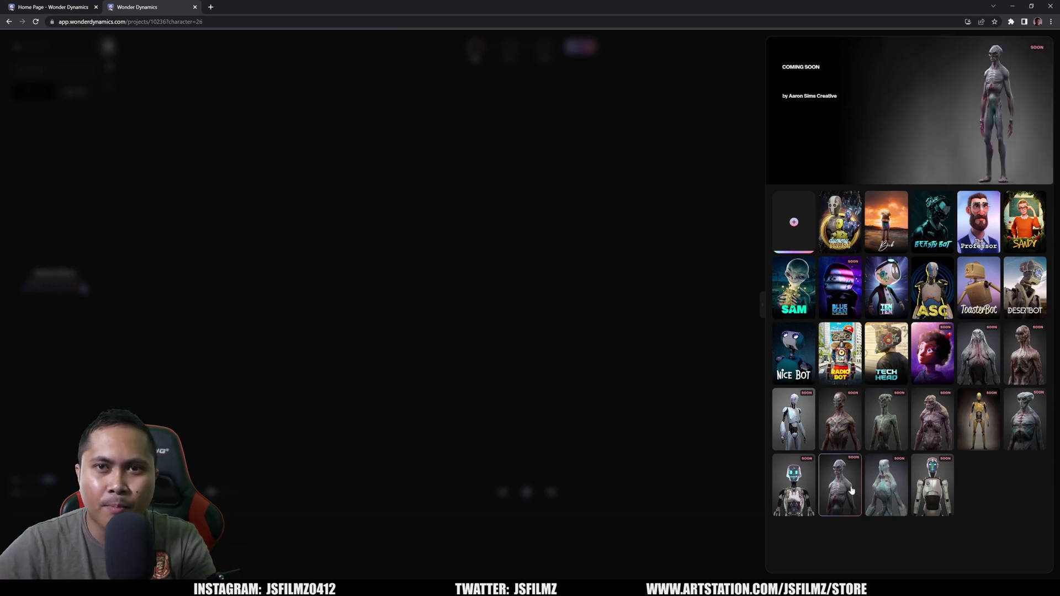
left_click(880, 484)
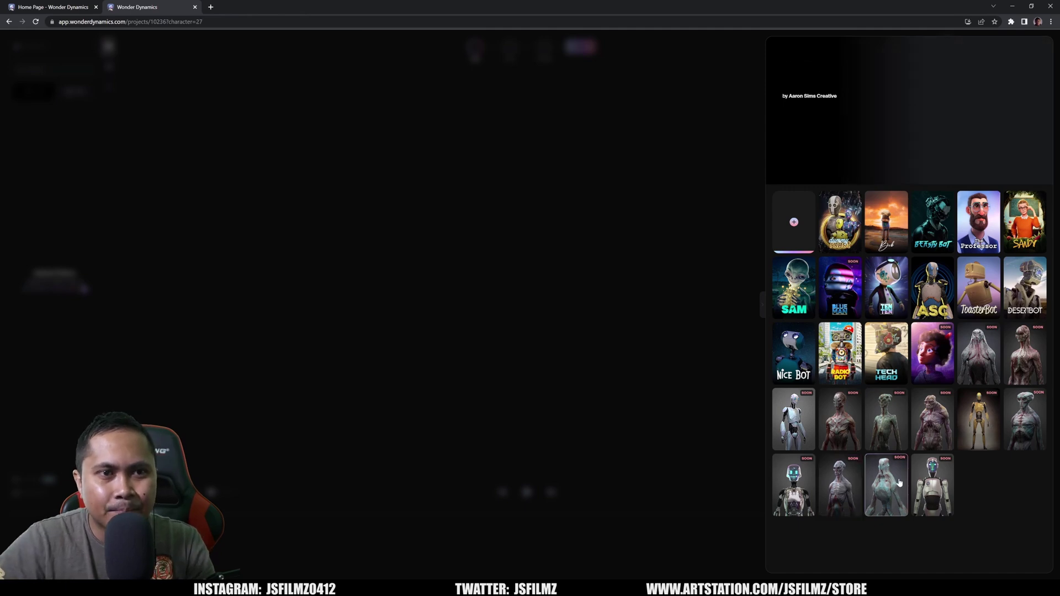
left_click(854, 439)
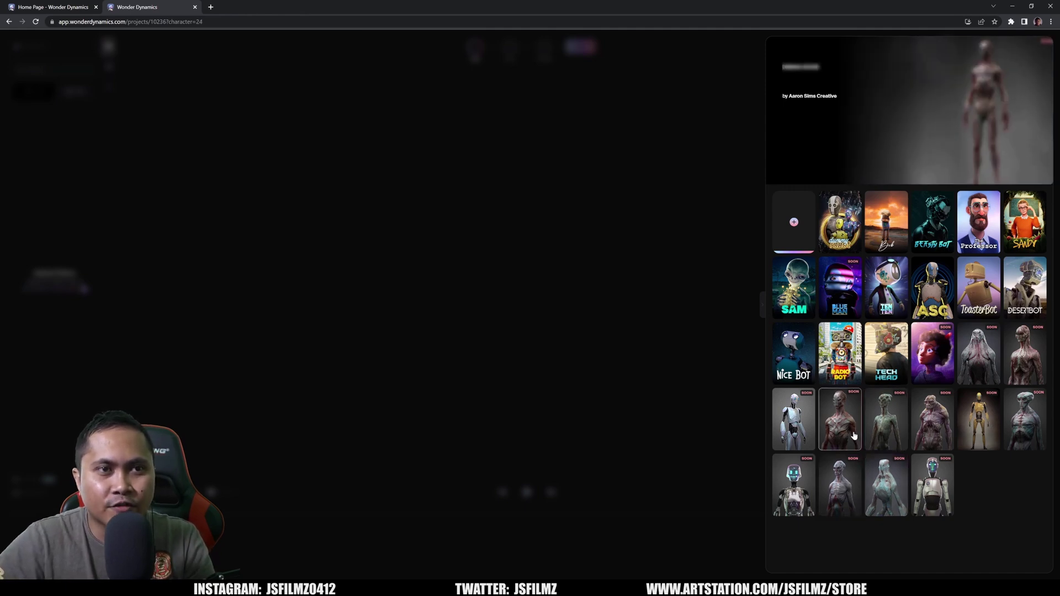
left_click(875, 433)
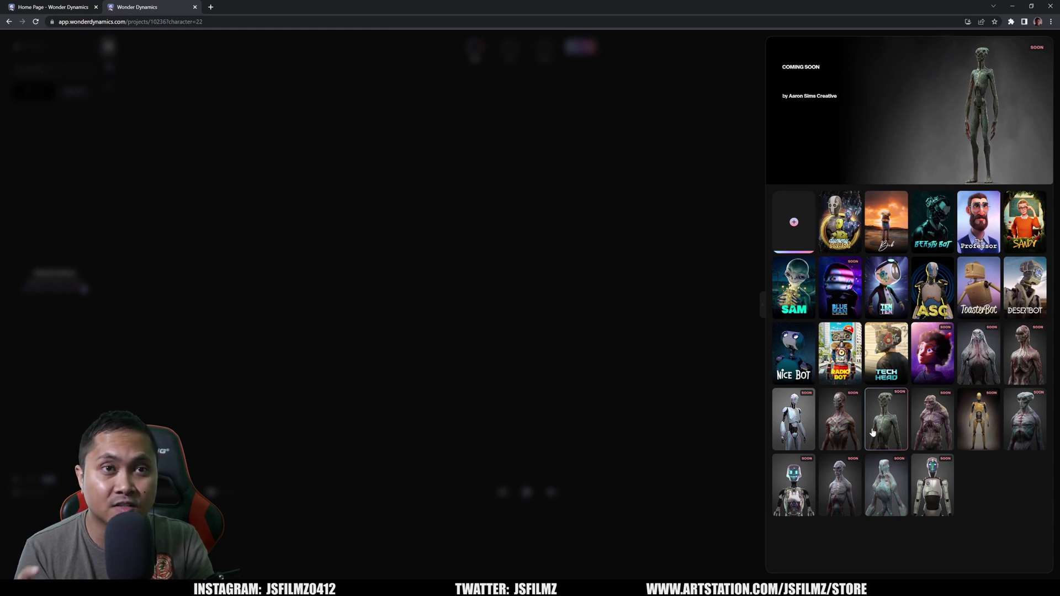
left_click(690, 372)
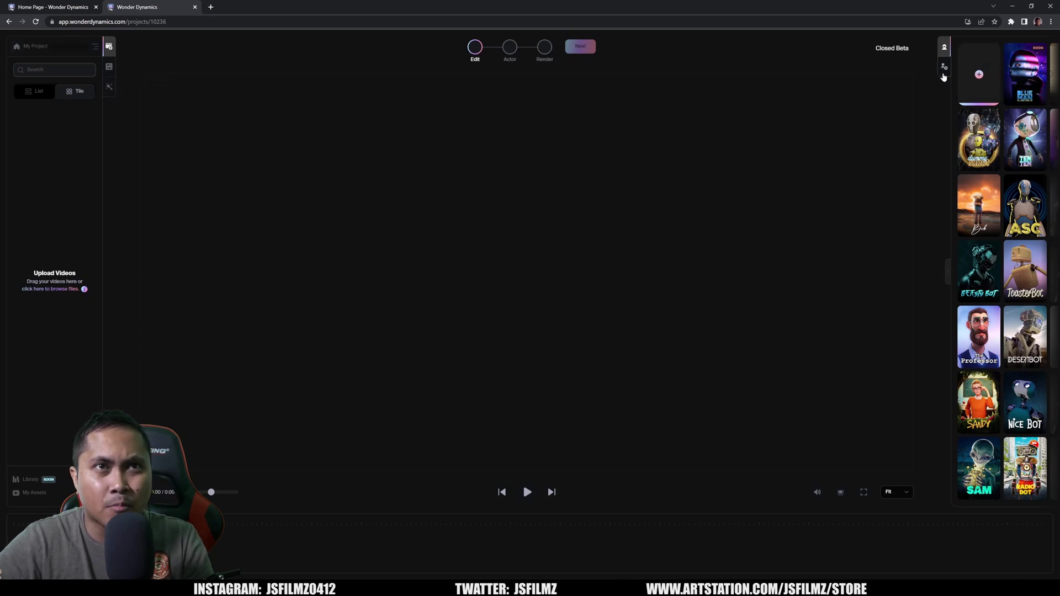
left_click(946, 272)
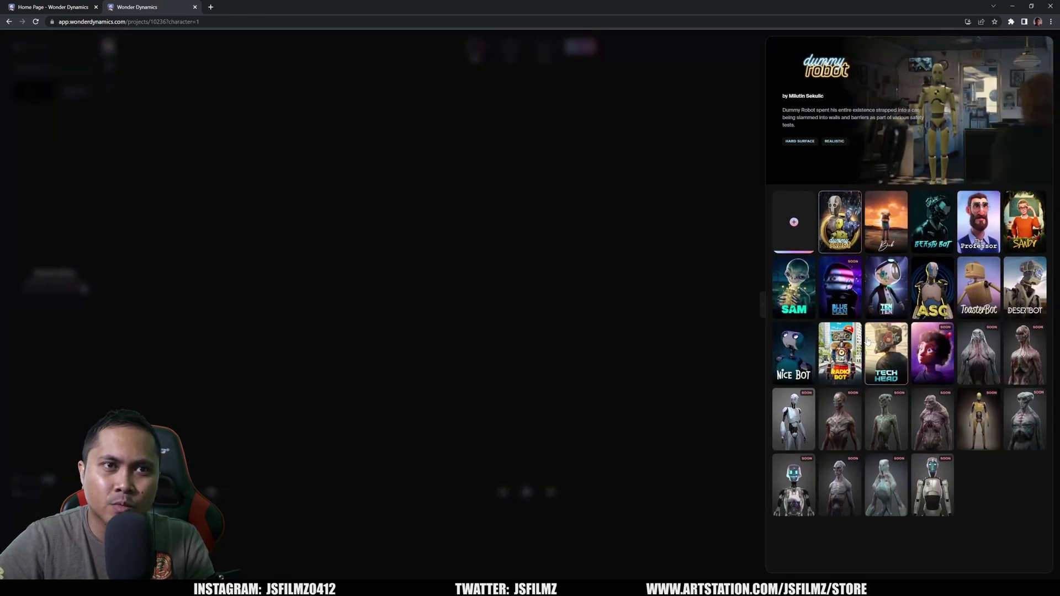
left_click(763, 300)
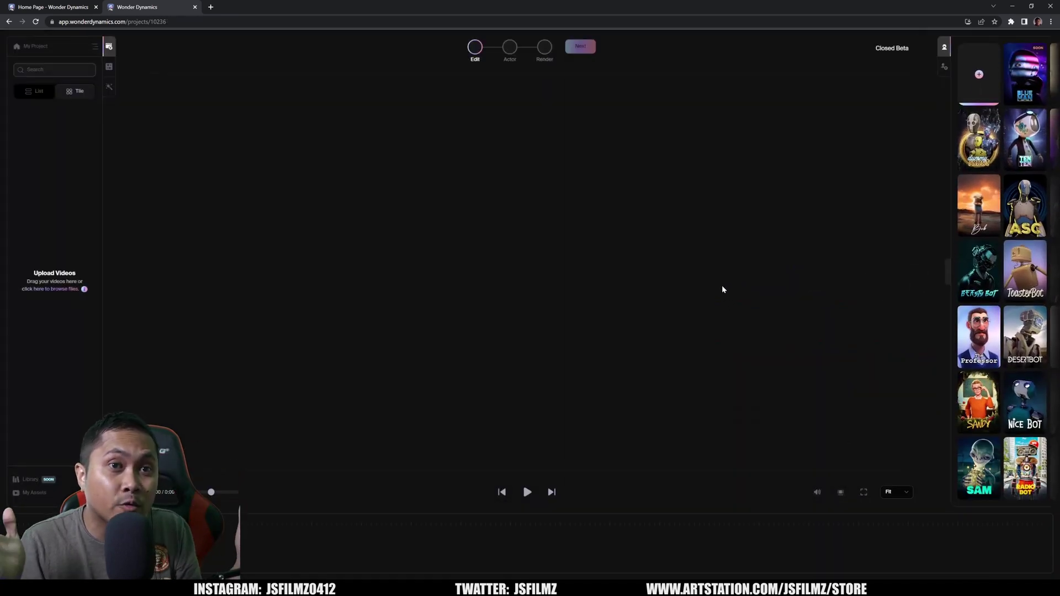